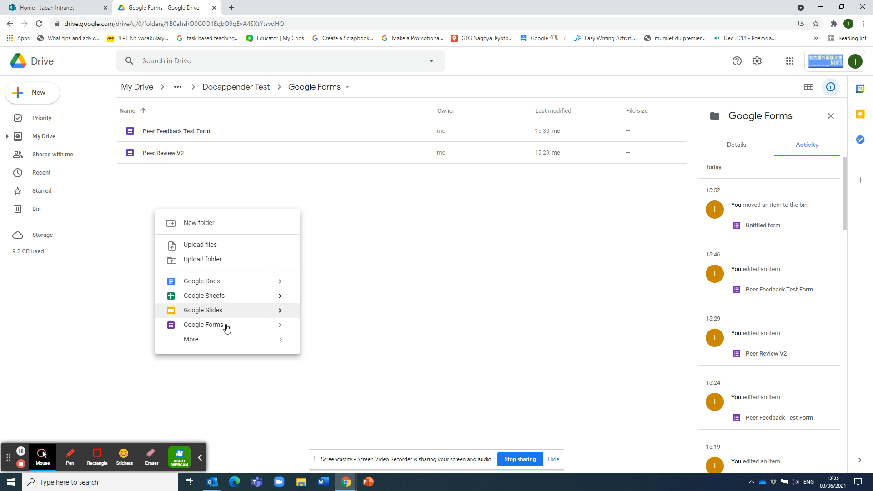
Create a blank Google Form in the Google Forms folder and open its add-ons marketplace
left_click(260, 326)
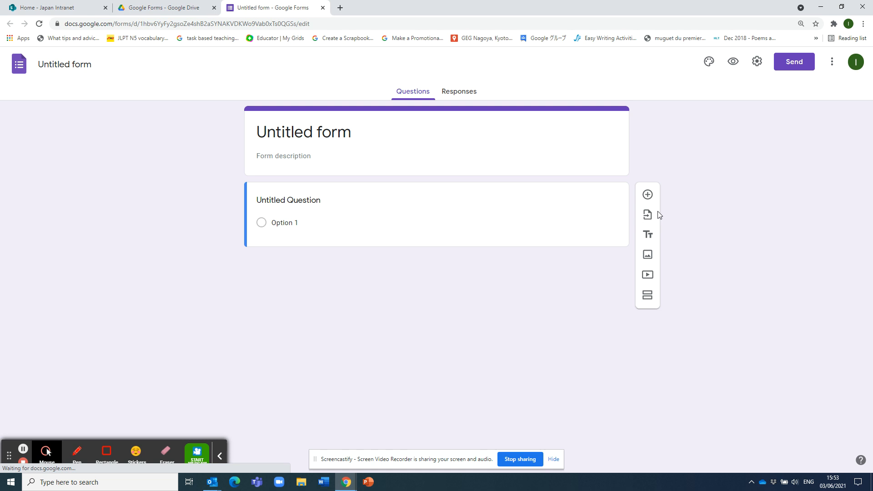
left_click(831, 61)
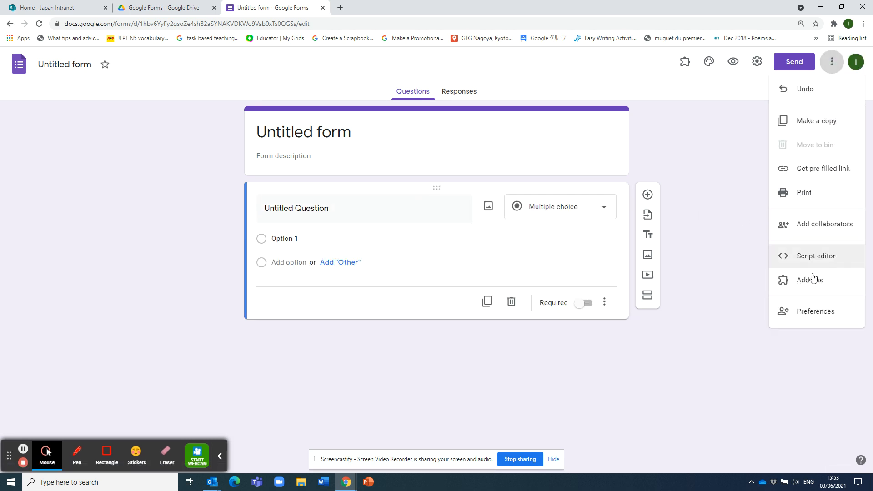
left_click(830, 63)
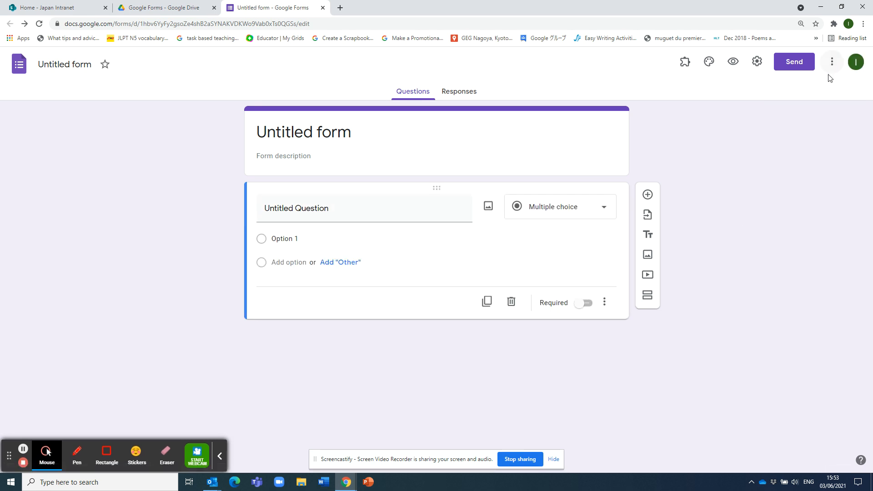
left_click(833, 66)
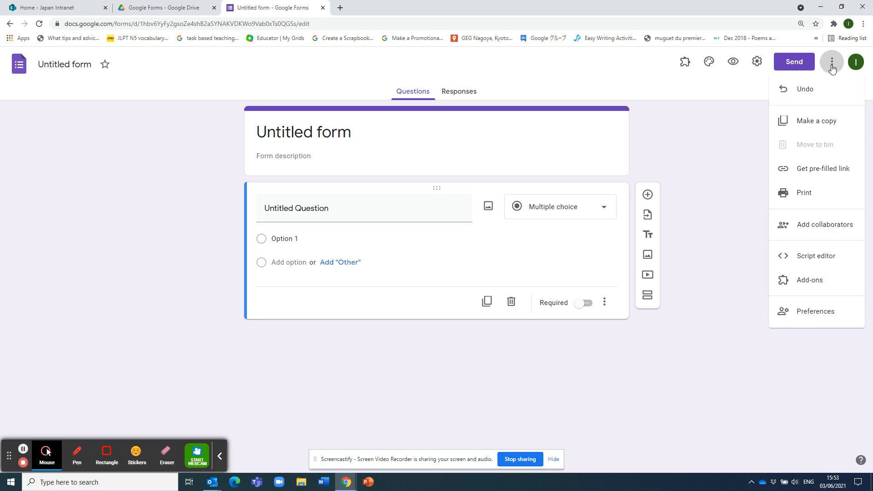
left_click(812, 282)
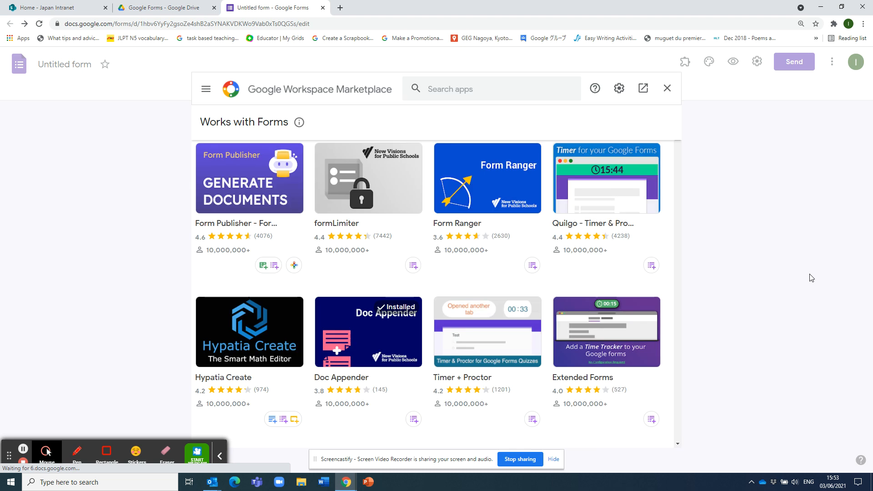
Search the marketplace for the Doc Appender add-on and close the marketplace
left_click(467, 87)
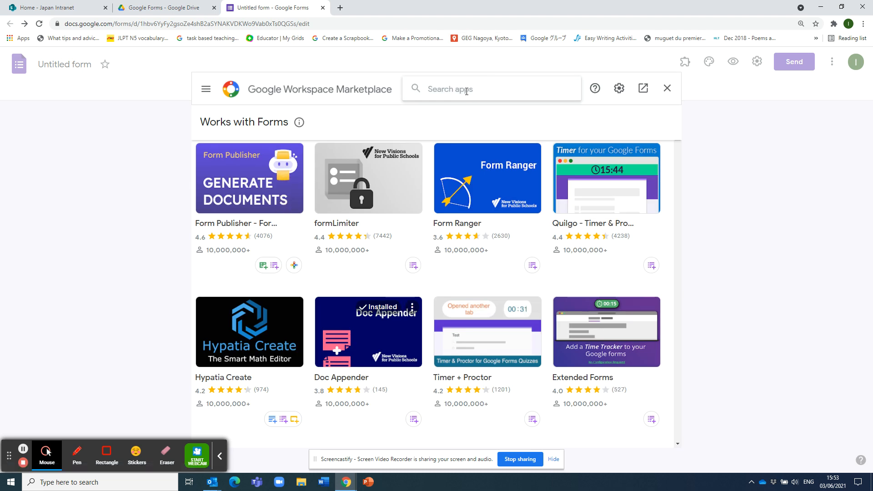
type("Doc ap")
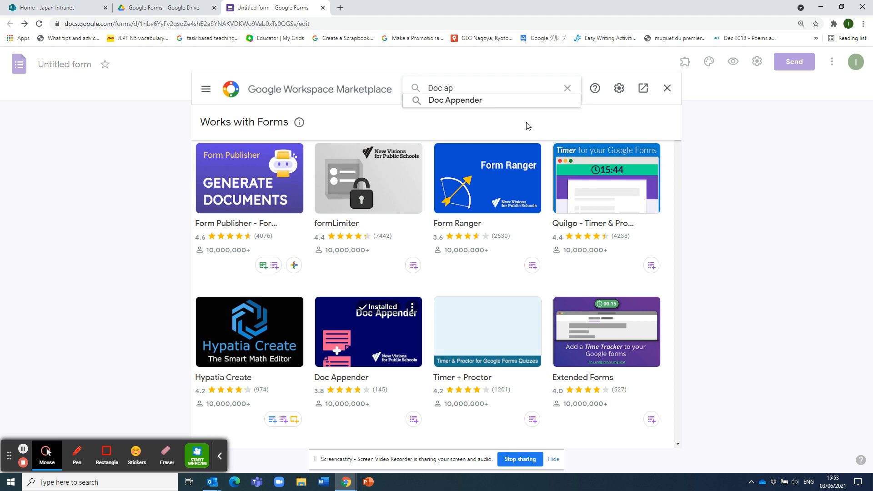
left_click(489, 101)
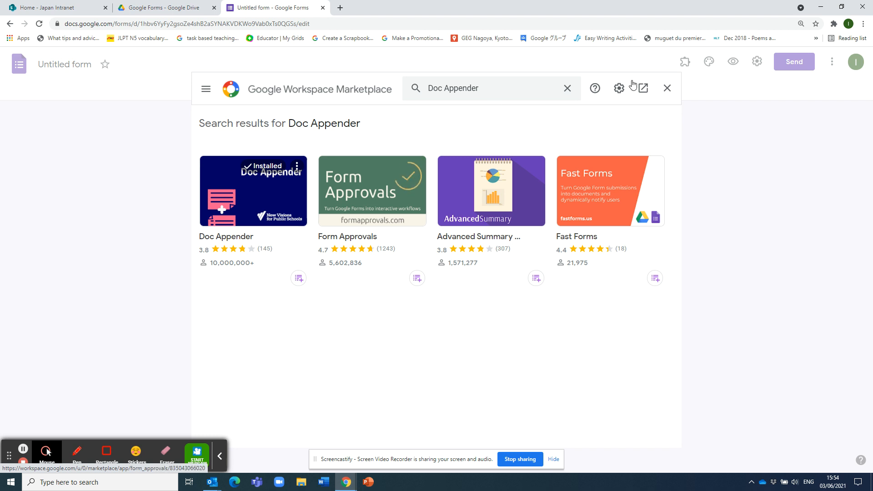
left_click(664, 88)
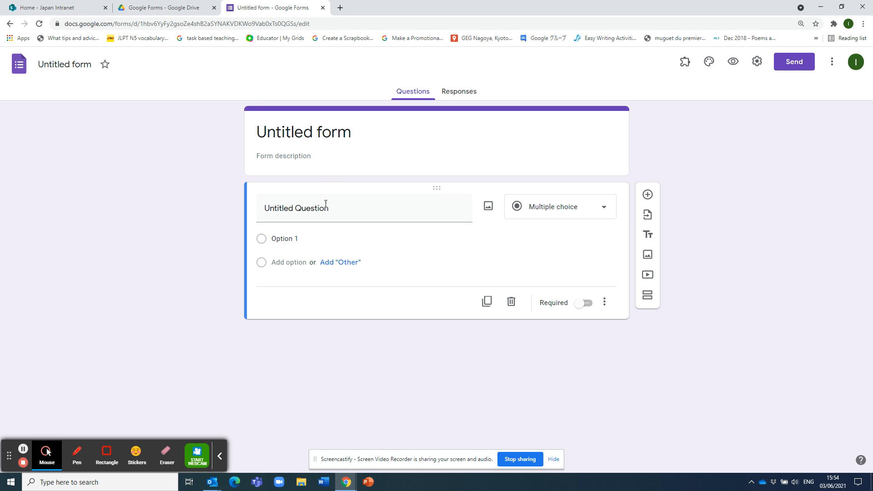
Title the first question "What is your name?" and make it a short-answer question
left_click(394, 211)
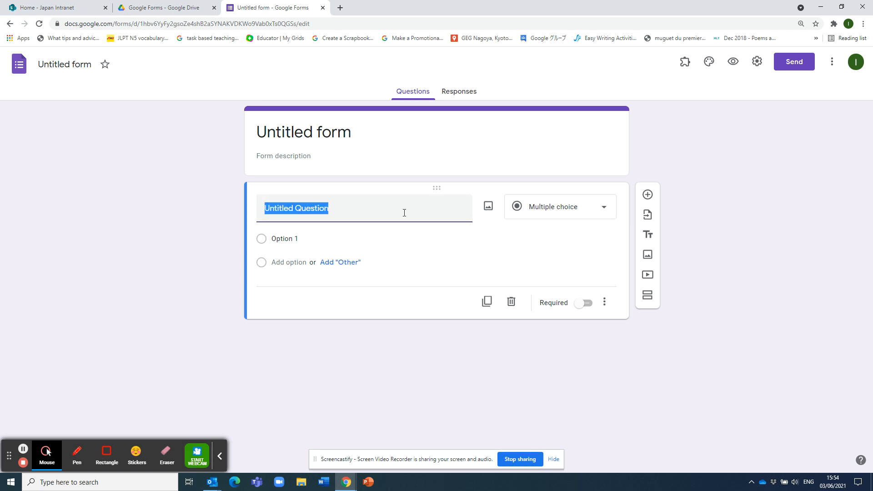
type("What is your")
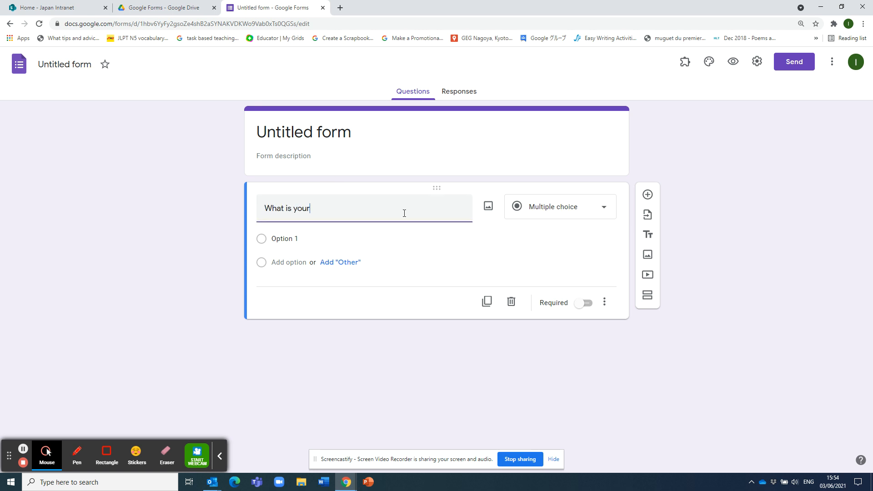
type(" name?")
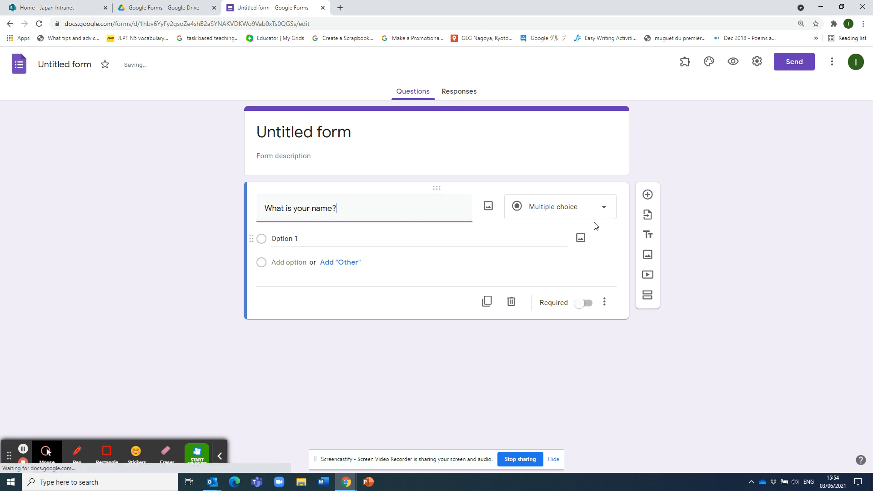
left_click(612, 209)
left_click(558, 148)
Add a multiple-choice question titled "Who are you giving feedback to?"
left_click(647, 196)
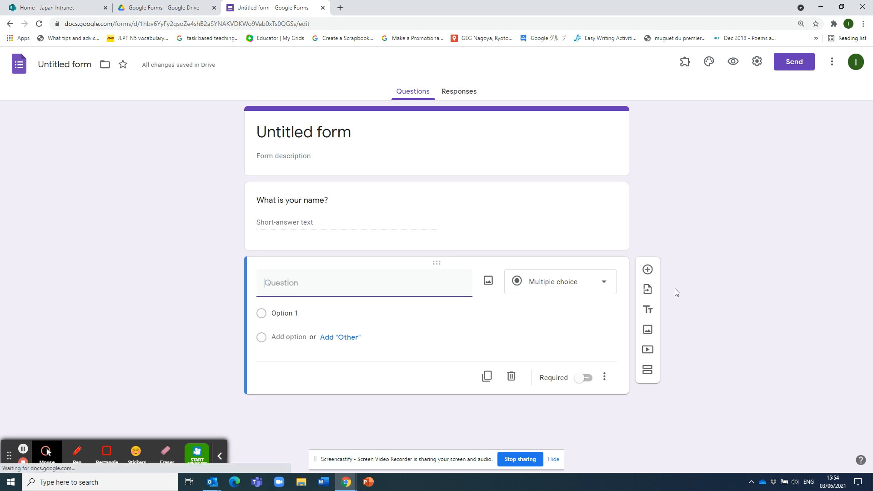
type("Who are you giving")
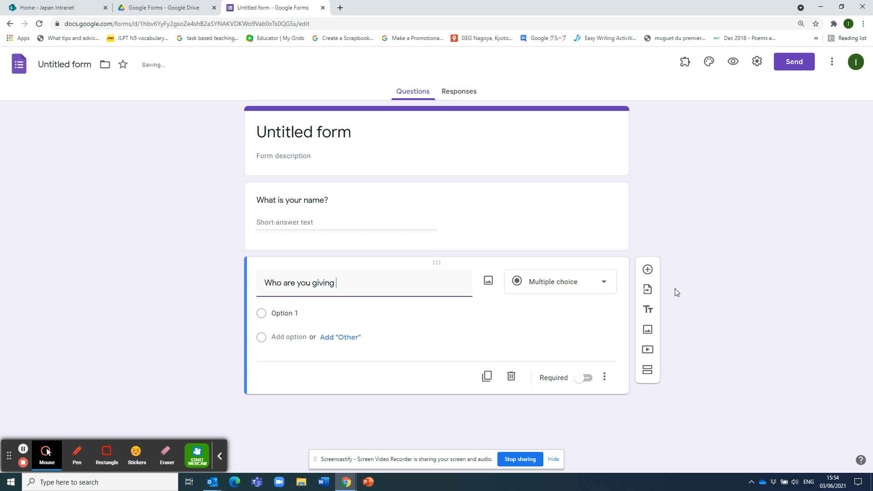
type(" feedback to?")
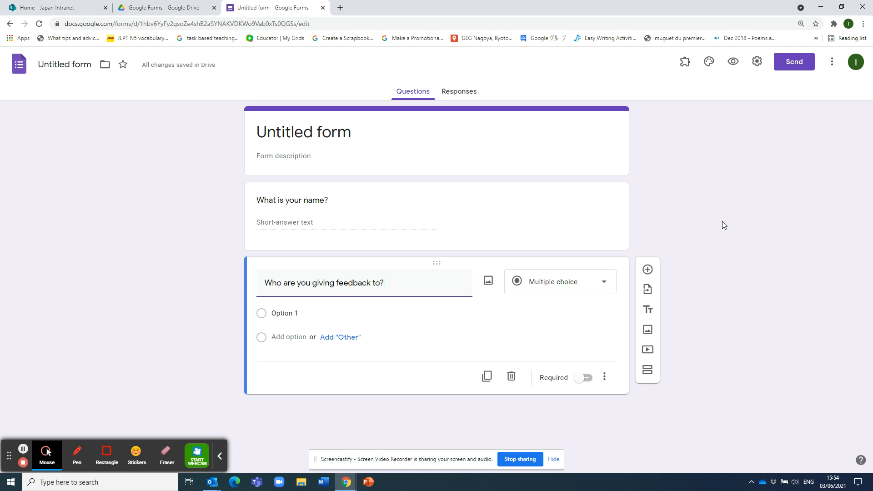
Add a paragraph question titled "What feedback do you want to give?"
left_click(649, 271)
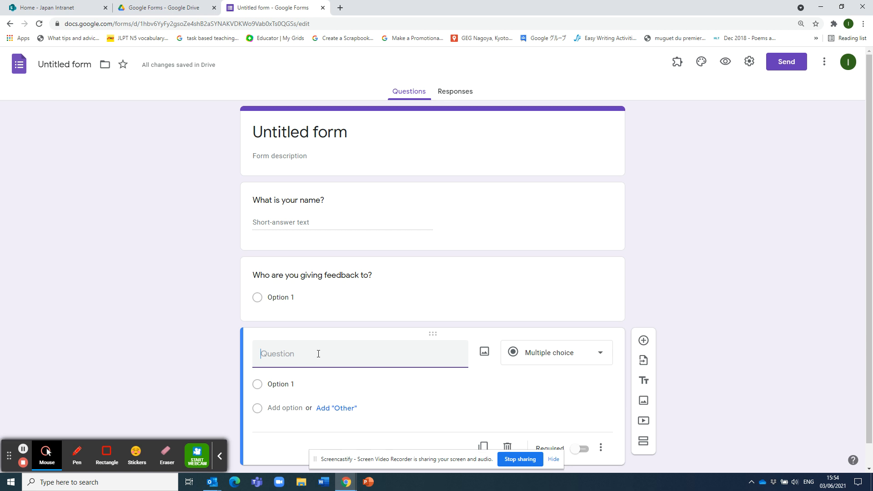
type("What feedback do you want")
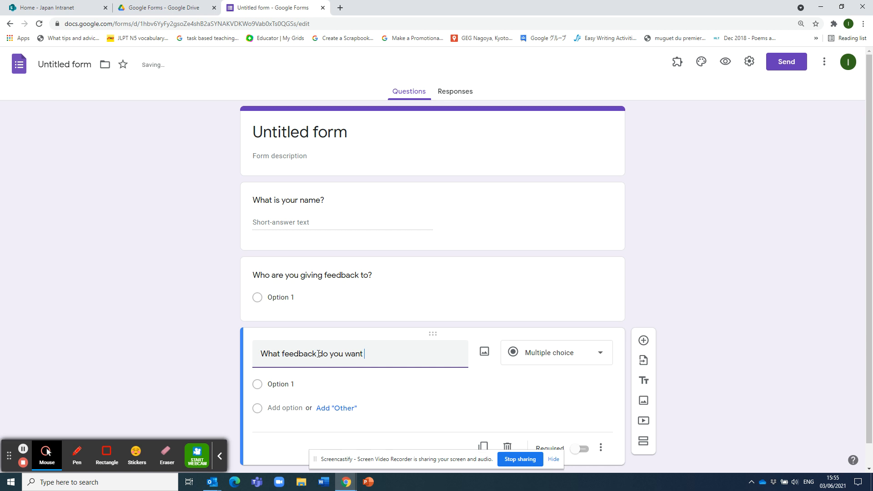
type("gi")
type("?")
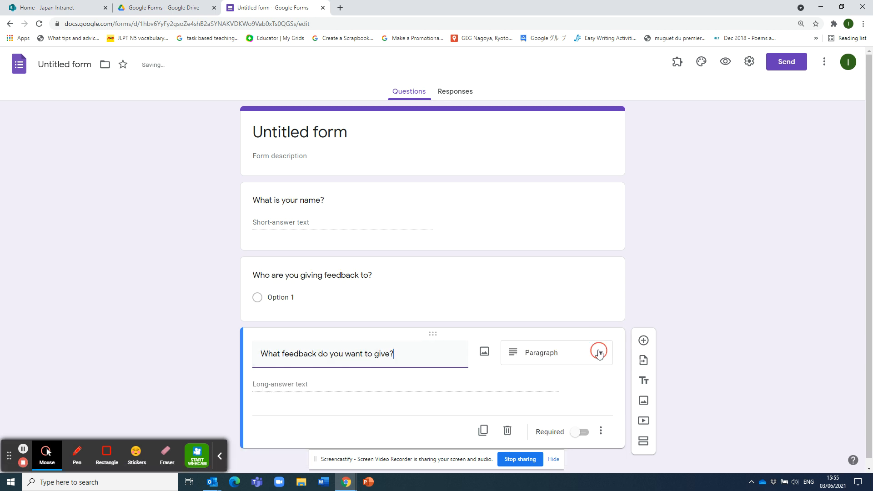
left_click(605, 353)
left_click(663, 292)
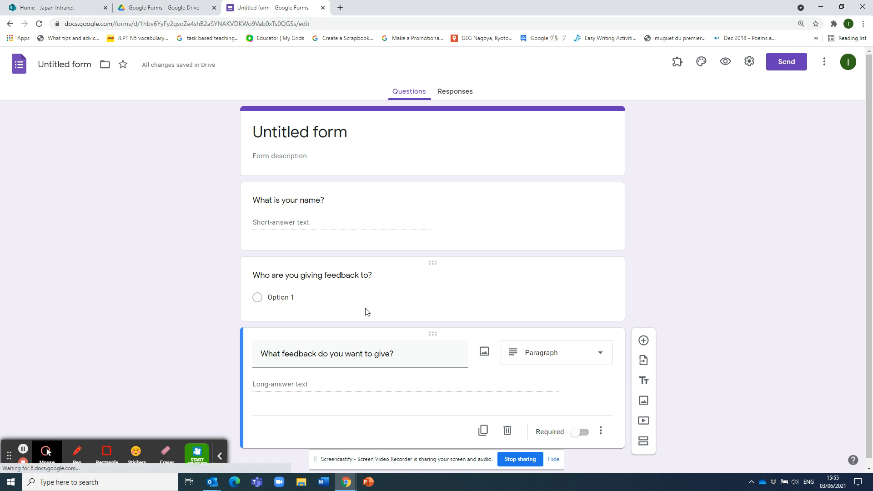
Try to open the Doc Appender add-on's options with different parts of the form selected
left_click(323, 288)
triple_click(326, 287)
left_click(412, 282)
left_click(676, 64)
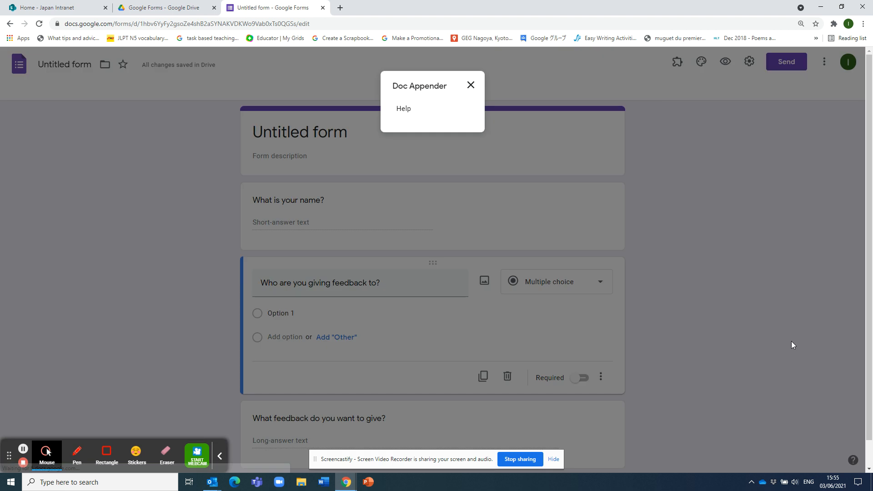
left_click(469, 85)
left_click(676, 61)
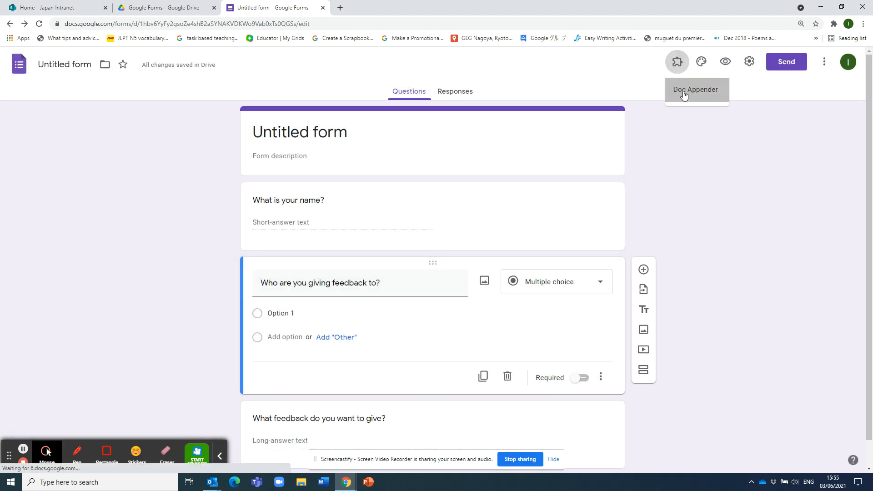
left_click(679, 91)
left_click(472, 85)
left_click(308, 222)
left_click(314, 157)
left_click(683, 61)
left_click(709, 91)
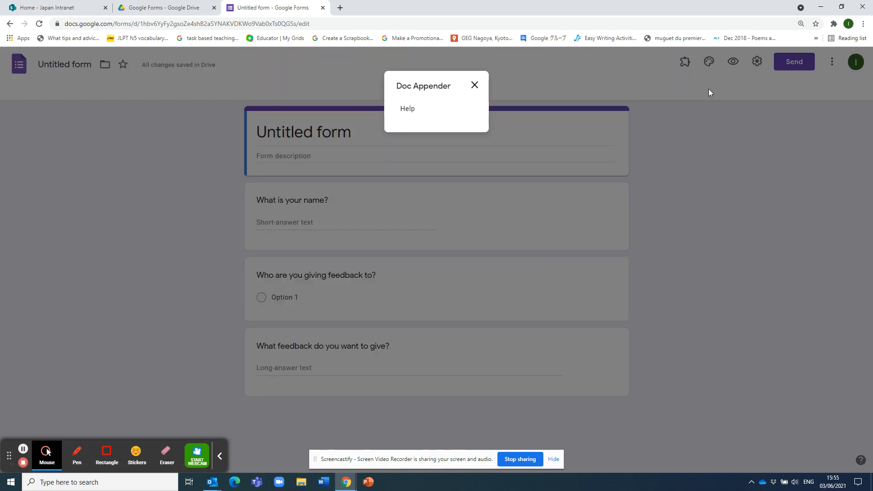
left_click(475, 85)
left_click(318, 366)
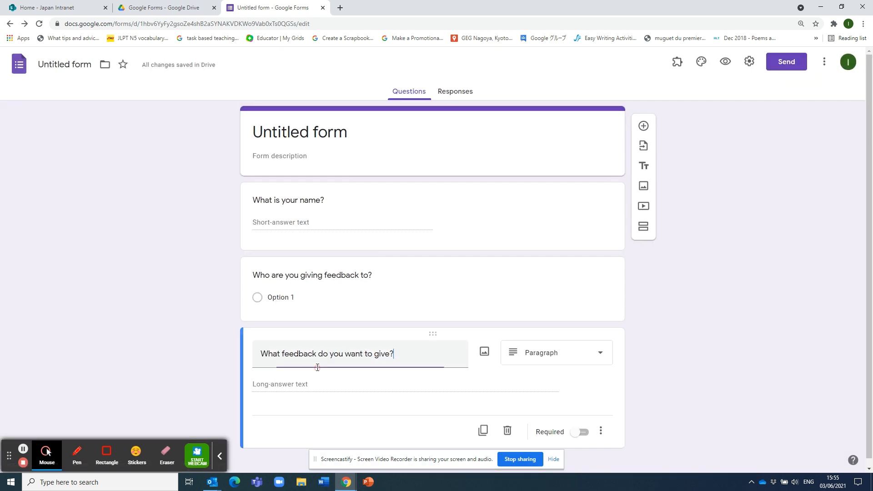
left_click(677, 62)
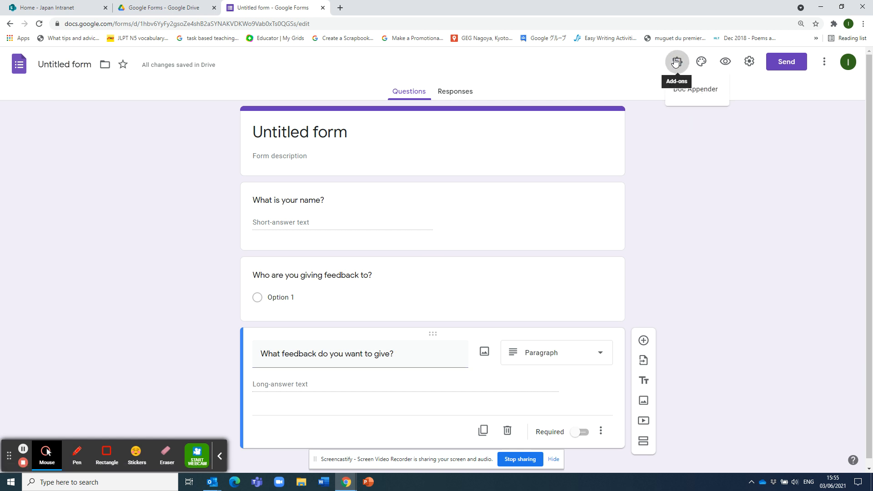
Close the untitled form, reopen it from the Drive folder and open the Doc Appender sidebar
left_click(323, 8)
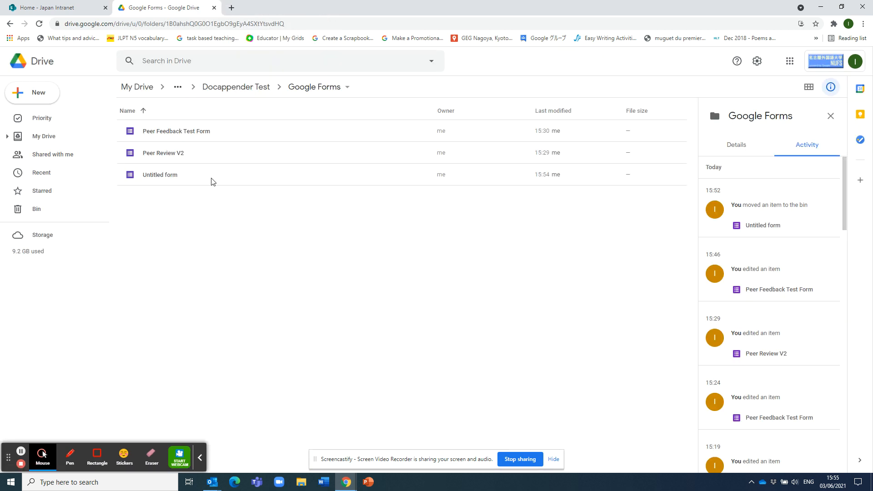
double_click(163, 175)
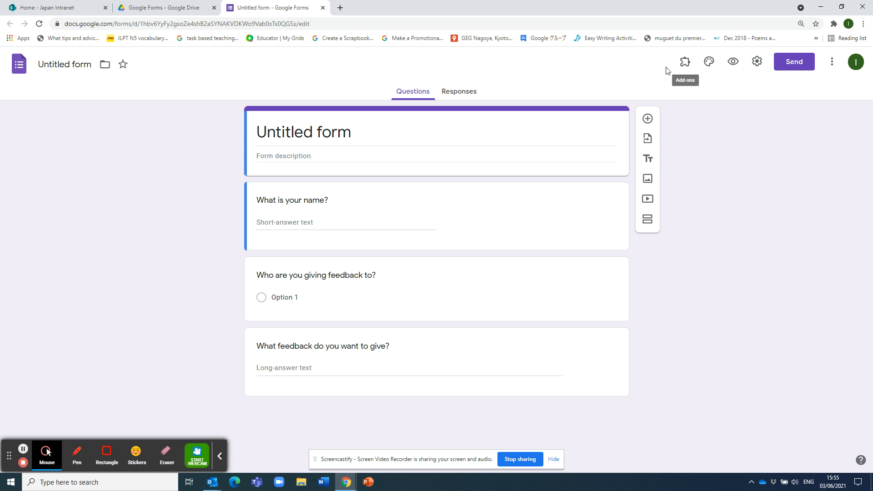
left_click(684, 63)
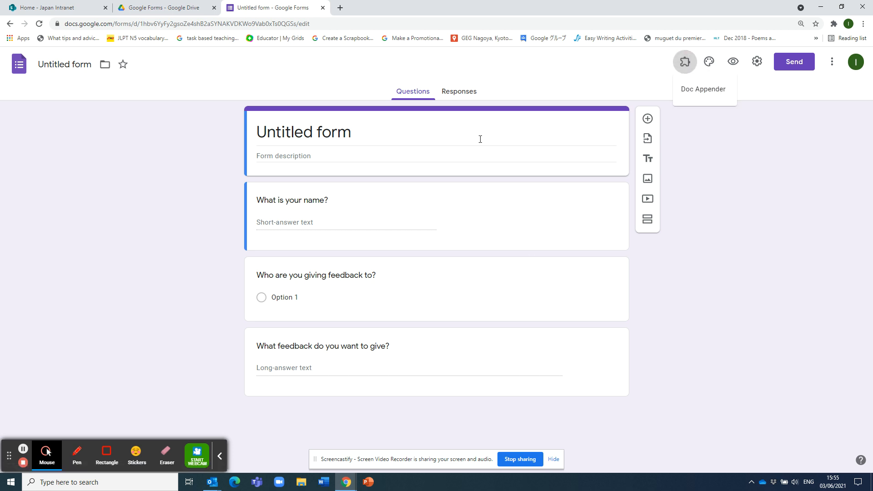
left_click(677, 88)
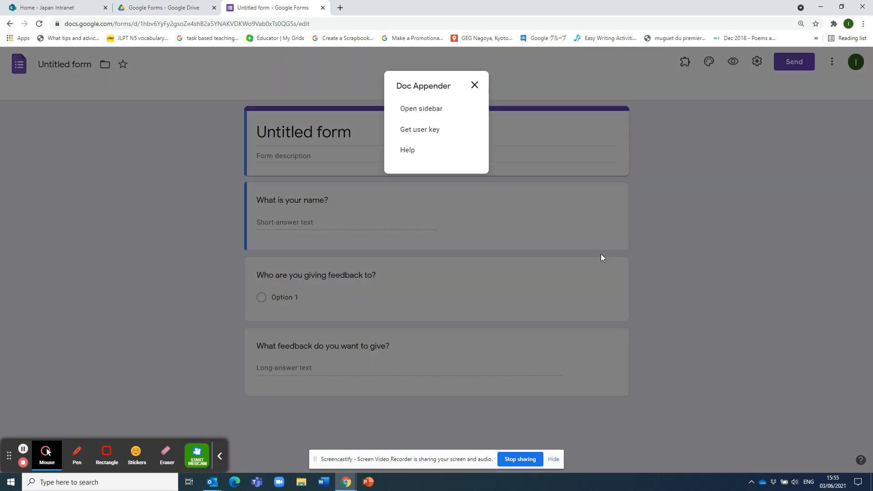
left_click(419, 109)
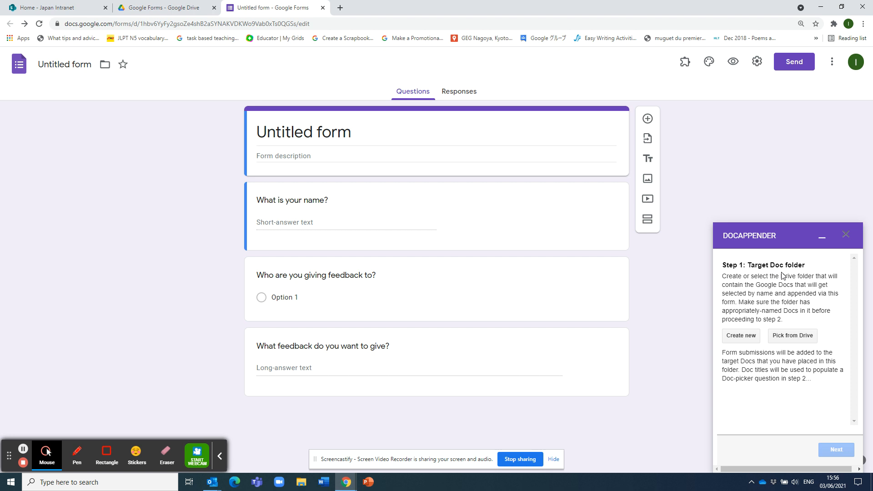
Pick the existing Drive folder "Individual Student Google Documents" as the target Doc folder and continue to the Doc-picker question
left_click(792, 336)
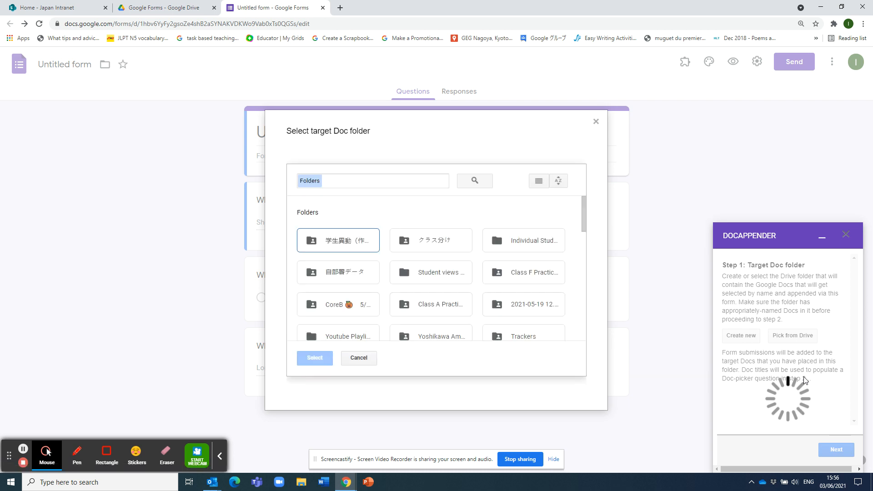
left_click(520, 245)
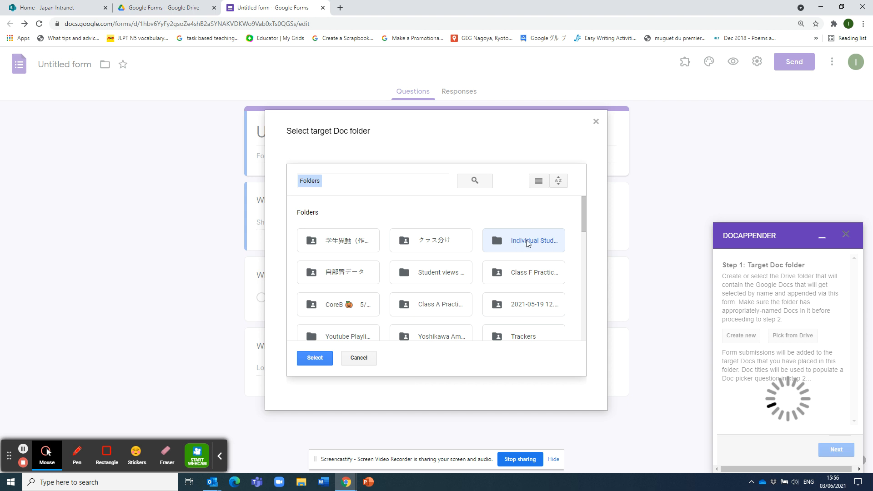
left_click(314, 358)
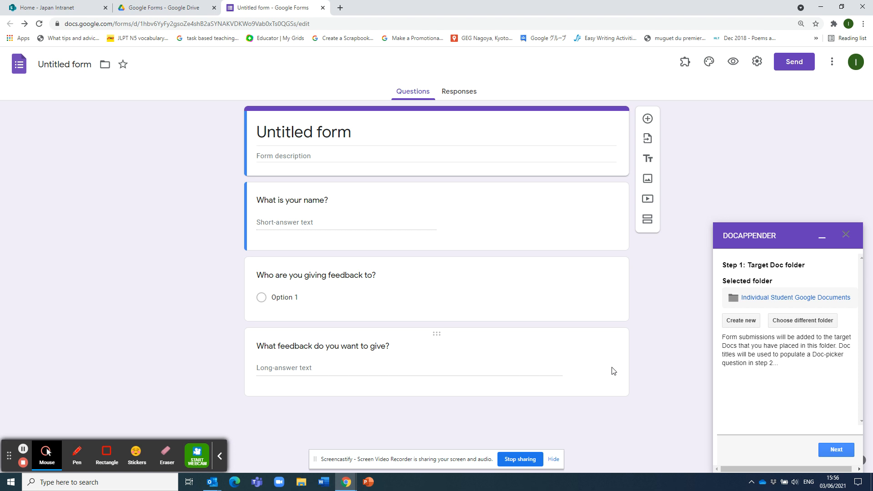
left_click(834, 453)
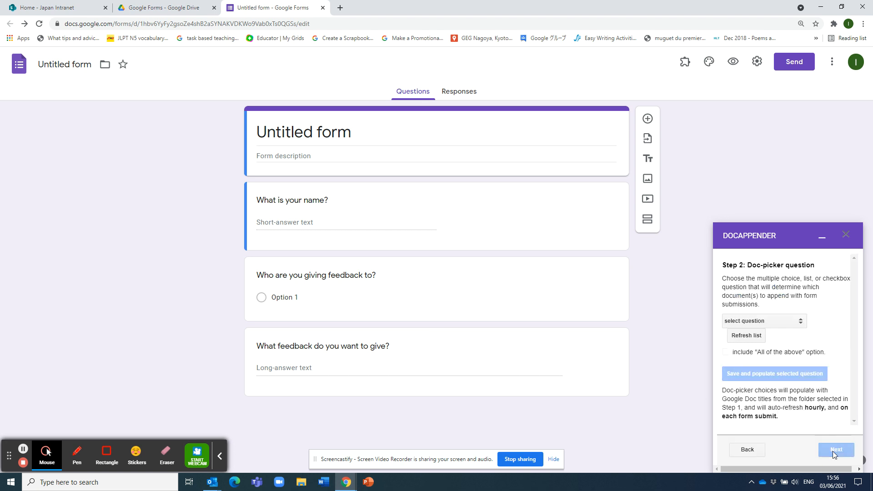
Refresh the question list and choose "Who are you giving feedback to?" as the Doc-picker question
left_click(738, 339)
left_click(800, 322)
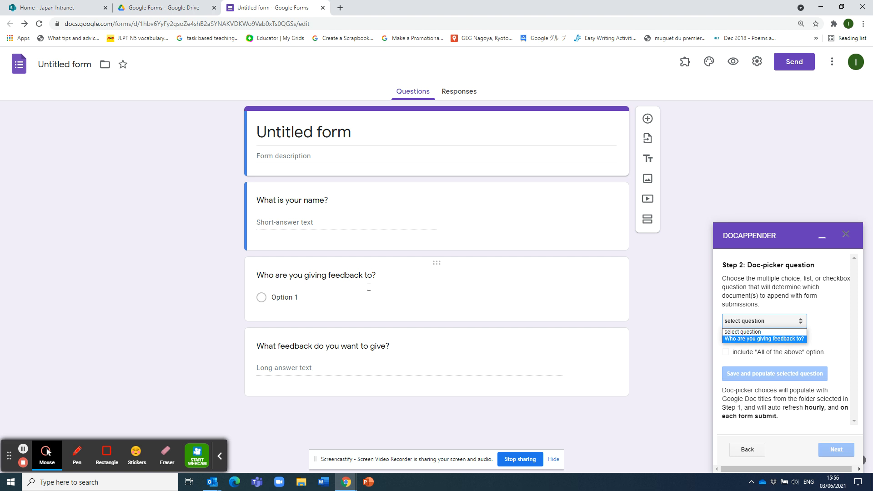
left_click(786, 339)
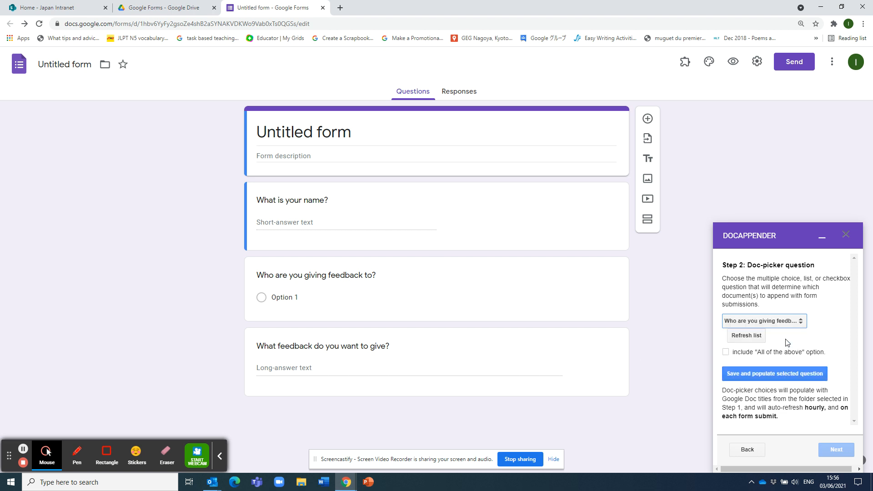
Save and populate the Doc-picker question with the student document titles, and continue to the form values to append
left_click(798, 374)
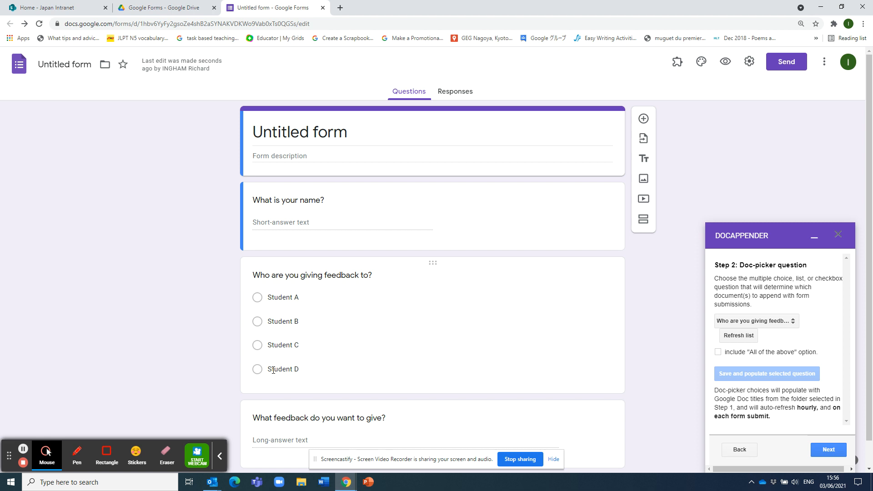
left_click(832, 451)
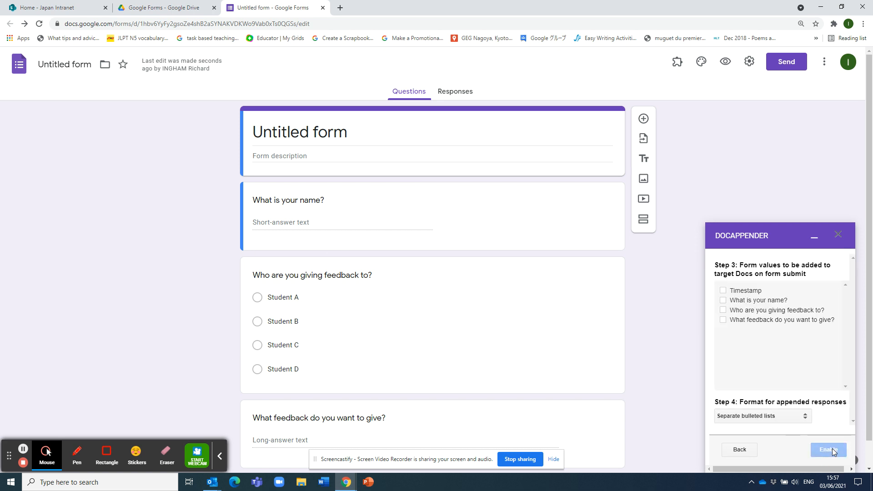
Enable appending for "What is your name?" and "What feedback do you want to give?", with the response format set to Separate bulleted lists
left_click(723, 300)
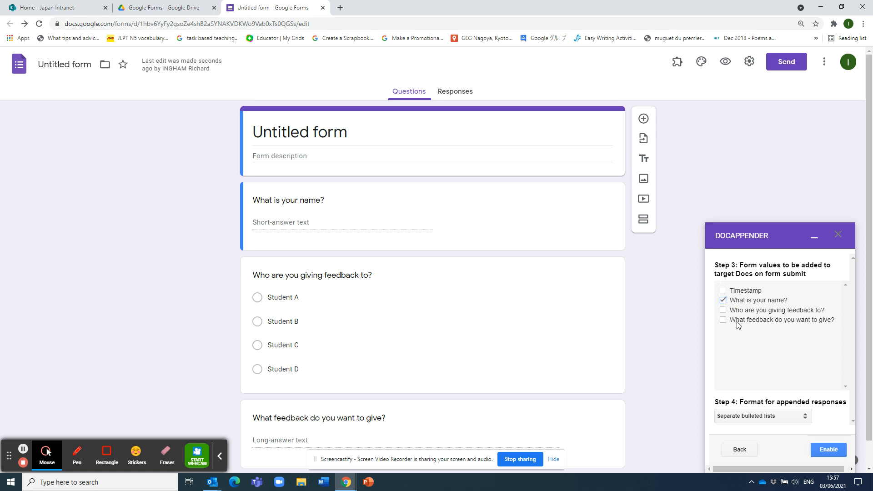
left_click(723, 320)
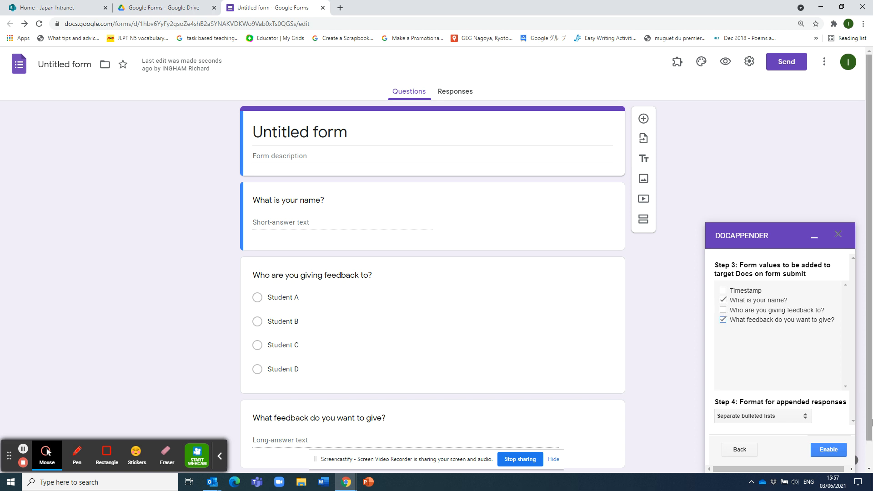
left_click(829, 450)
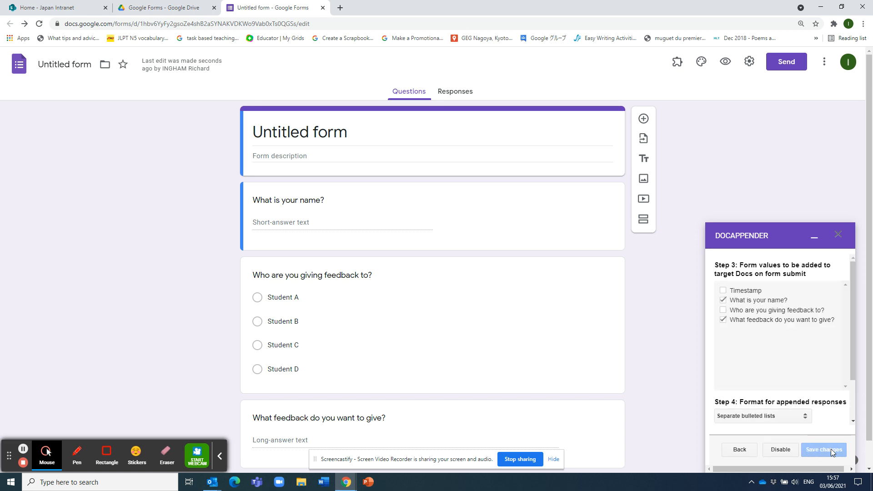
left_click(804, 416)
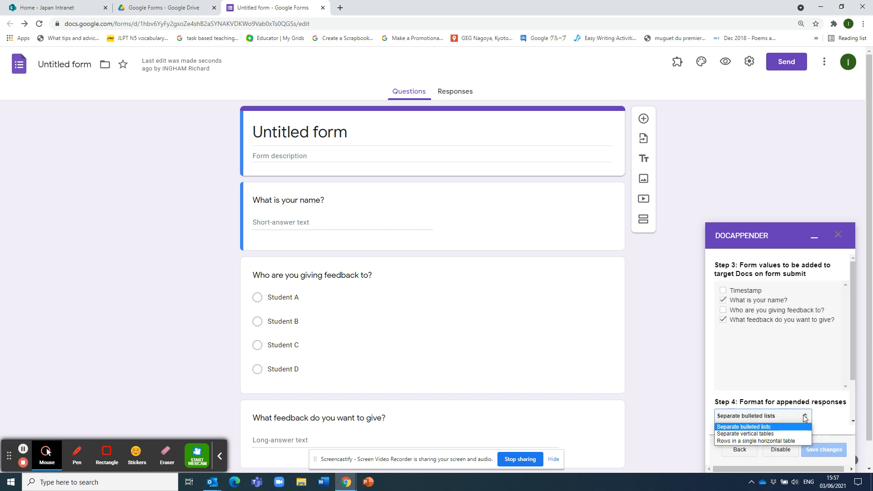
left_click(755, 428)
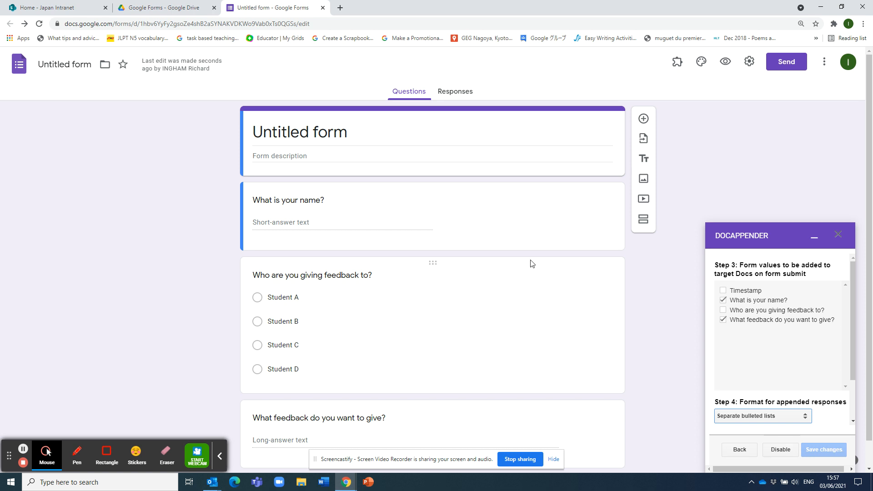
Preview the form, enter the respondent's first name and choose Student B as the feedback recipient
left_click(726, 62)
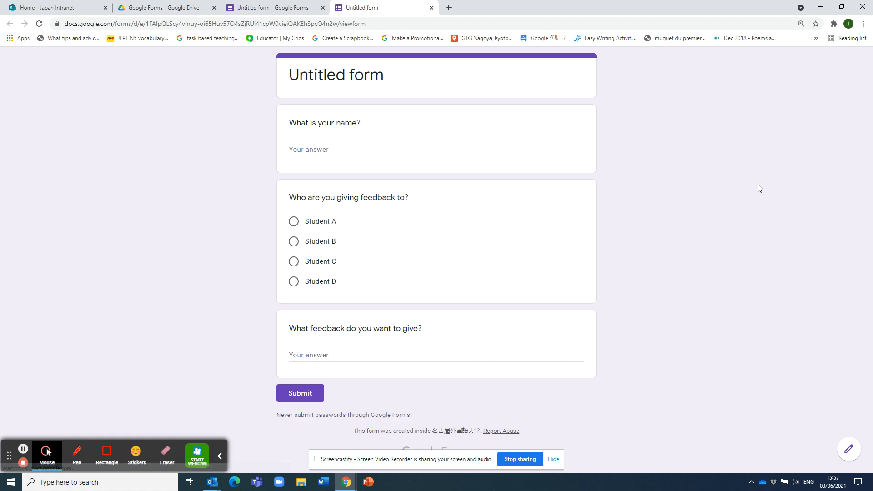
left_click(390, 150)
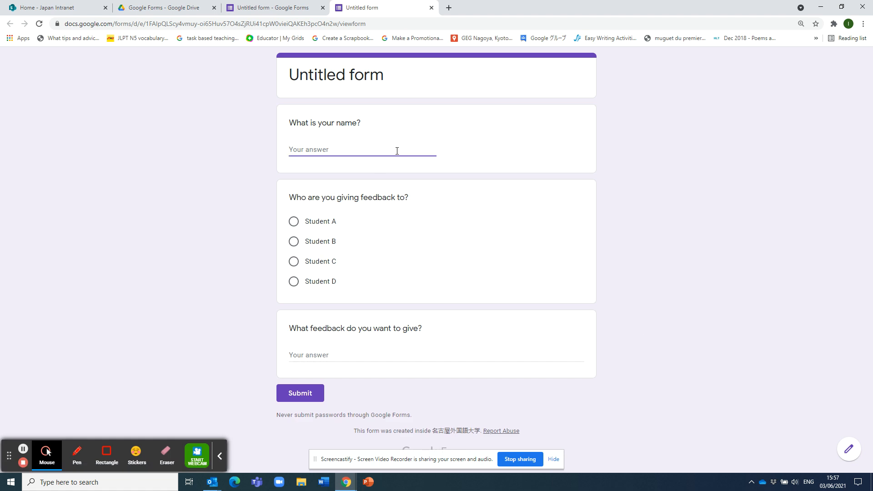
type("Richard")
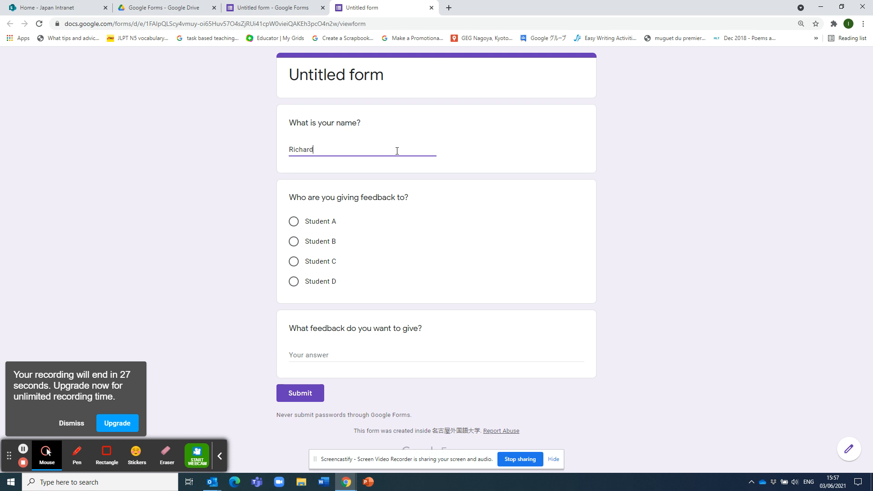
left_click(303, 245)
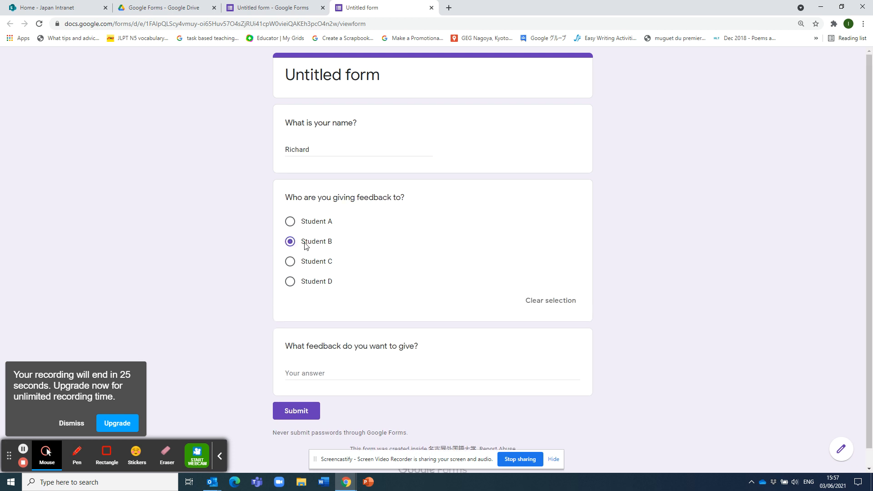
Answer the feedback question with "I'm sorry I couldn't understand"
left_click(335, 372)
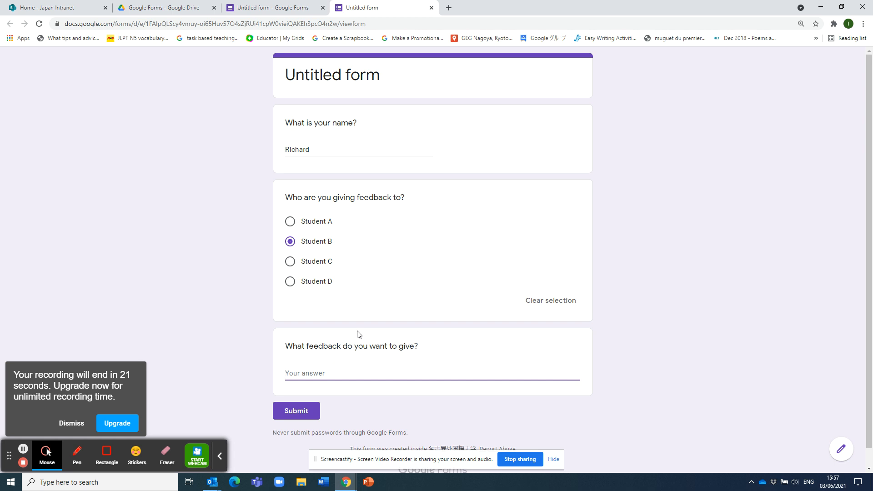
type("I'm sro")
key("BackSpace")
type("orry I cpouldn't unde")
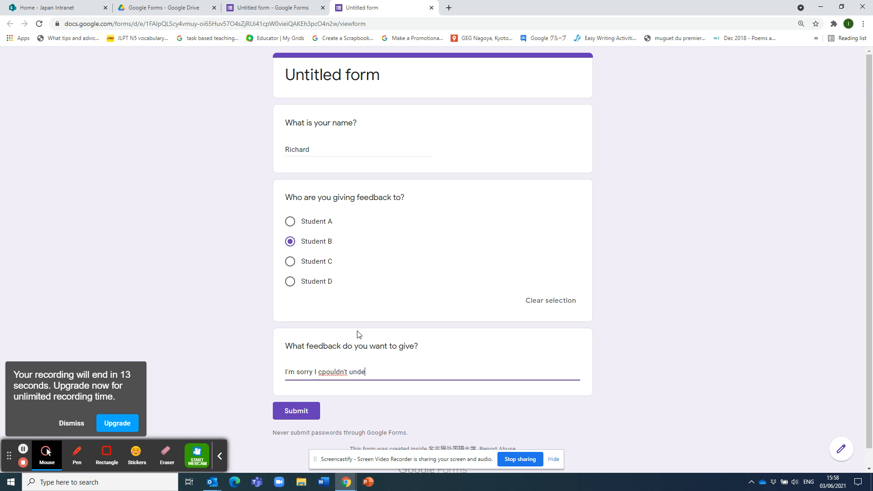
key("BackSpace")
key("BackSpace")
key("BackSpace")
key("BackSpace")
key("BackSpace")
key("BackSpace")
key("BackSpace")
key("BackSpace")
key("BackSpace")
key("BackSpace")
key("BackSpace")
type("ould")
type("n't understand")
type(" y")
key("BackSpace")
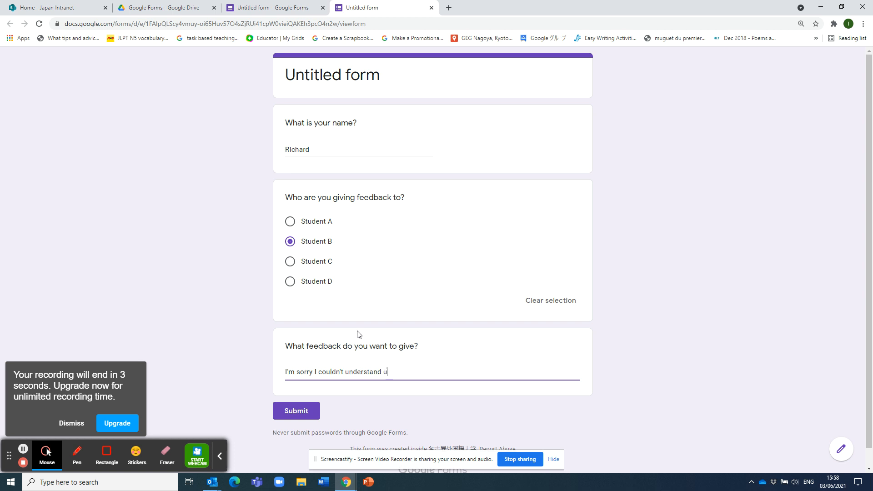